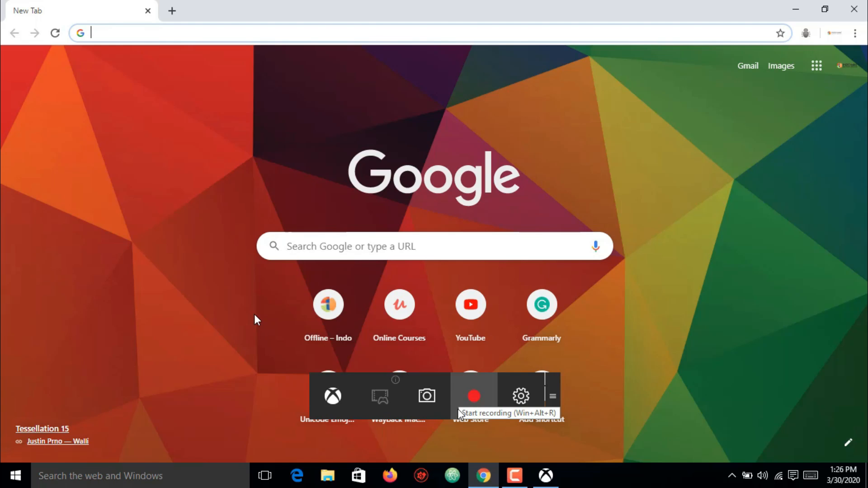
Step: Start recording the Chrome window and hide the overlay while the timer keeps running
click(474, 396)
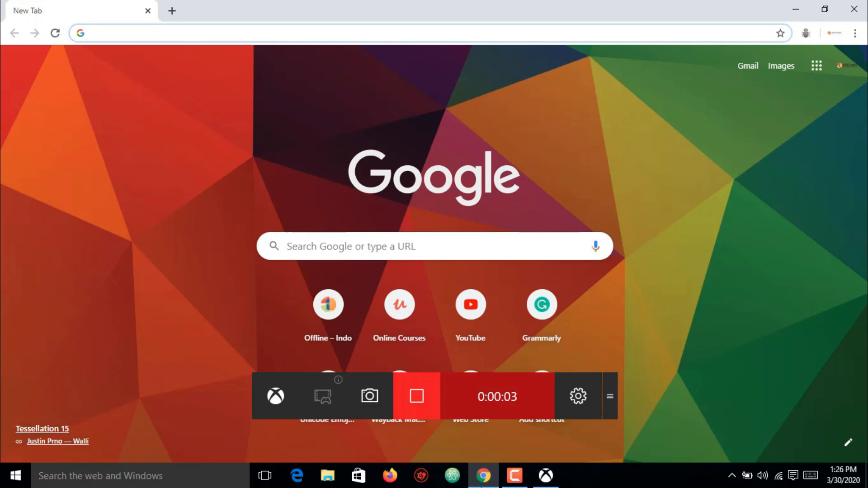
click(673, 421)
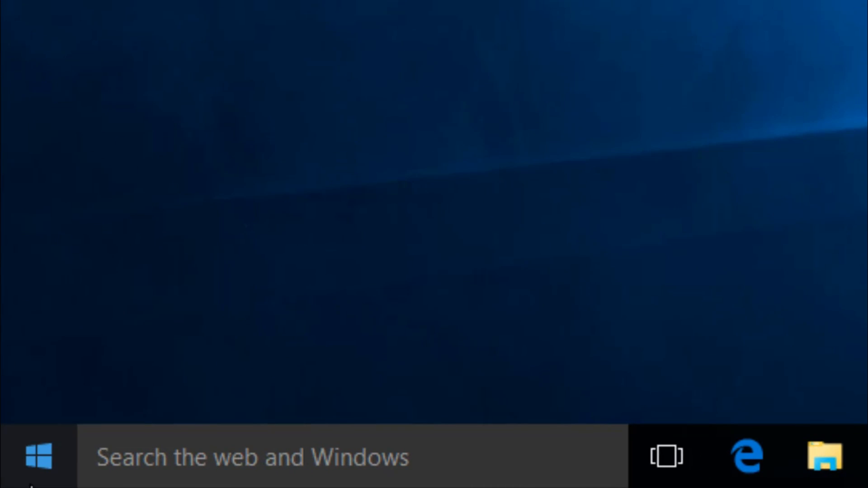
Step: Launch the Xbox app from the Start menu, then minimize it after the 0x40b sign-in error
click(39, 456)
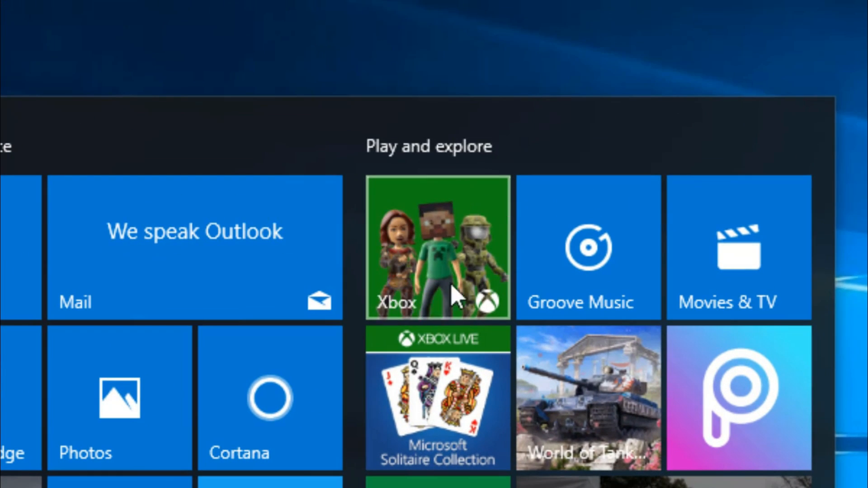
click(407, 271)
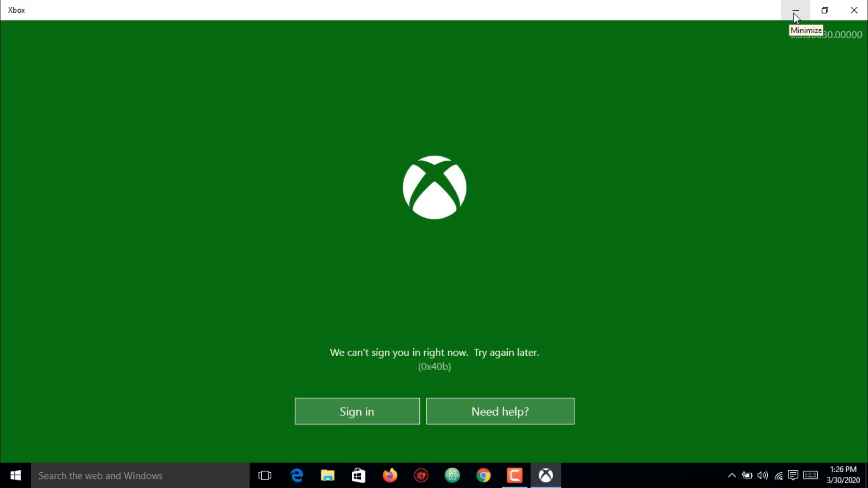
click(795, 12)
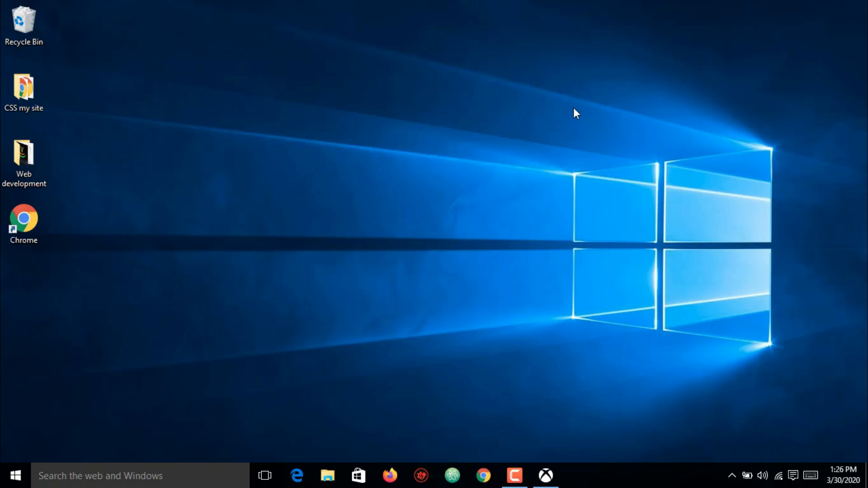
Step: Launch Chrome from its desktop shortcut to a new tab page
click(16, 239)
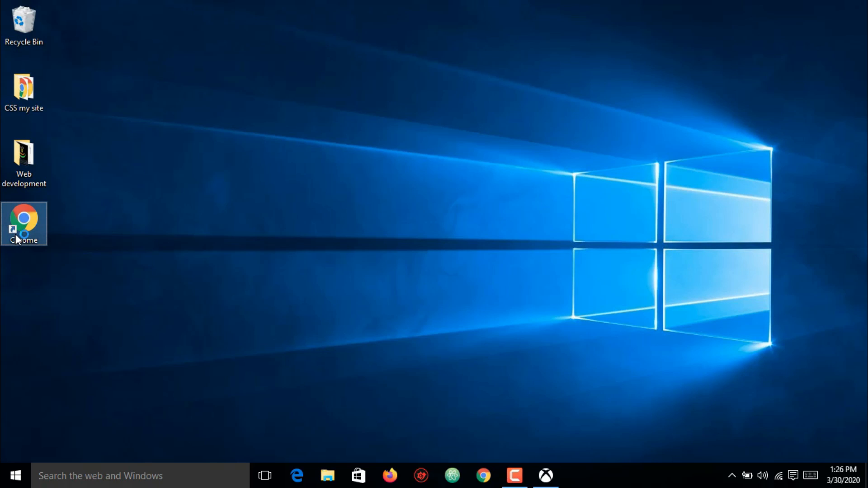
double_click(16, 239)
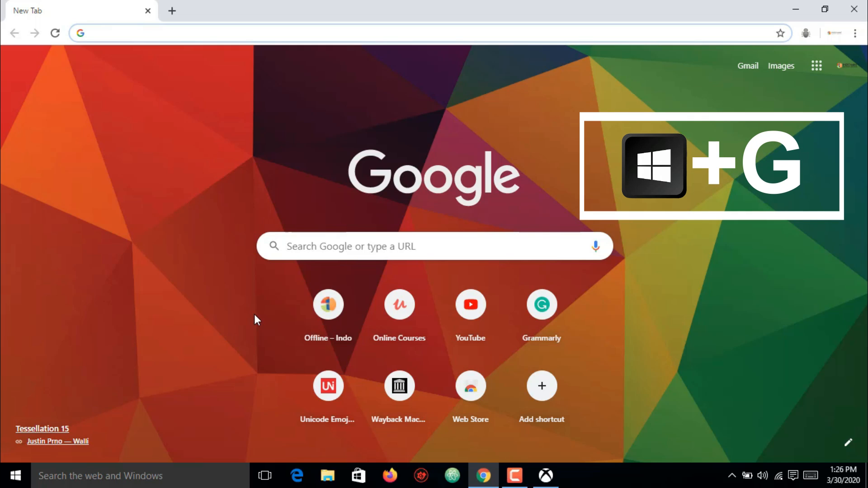
Step: Bring up the Game Bar with Win+G over Chrome's new tab page
key(super+g)
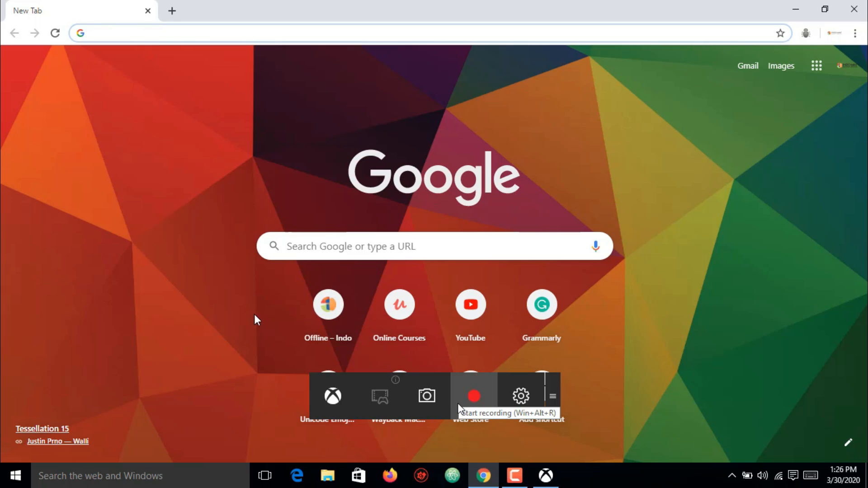
Step: Start a second Chrome recording and dismiss the overlay to keep browsing
click(461, 404)
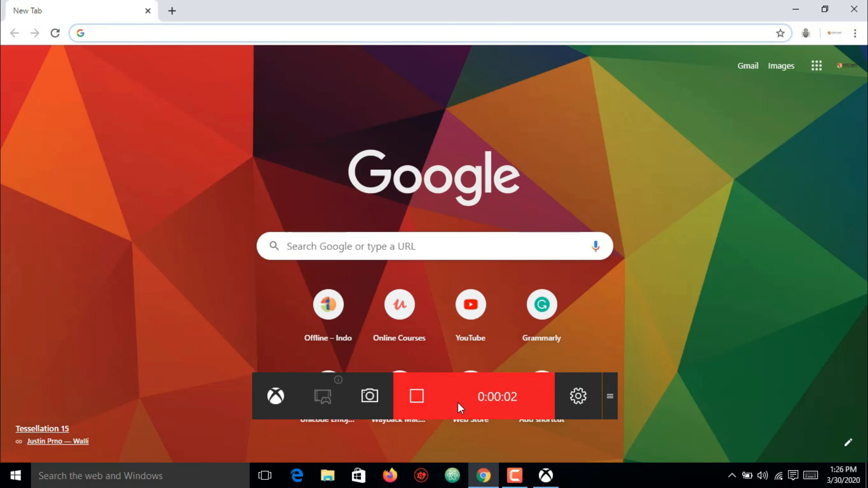
click(673, 420)
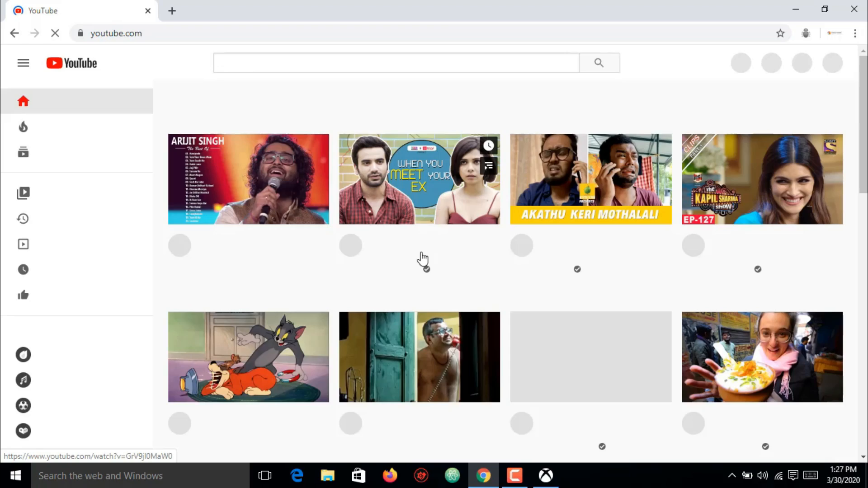
scroll(421, 264, down, 1)
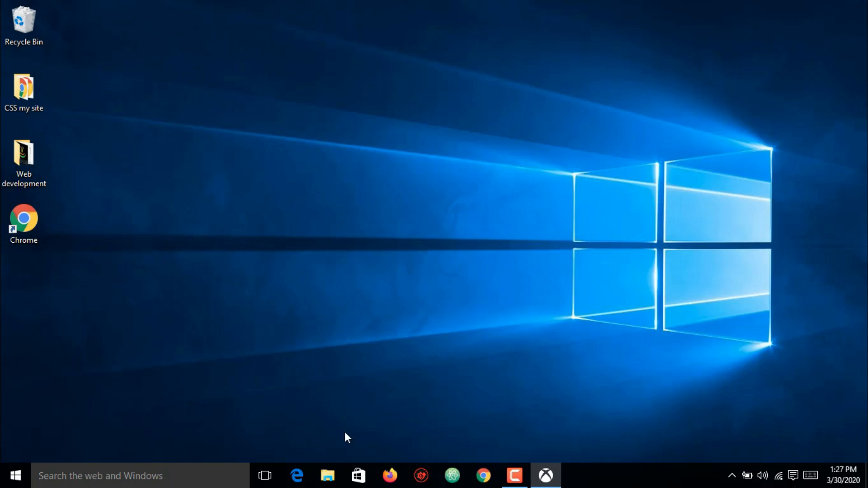
Step: Open Videos > Captures to reveal the saved Google Chrome mp4 recording
click(328, 474)
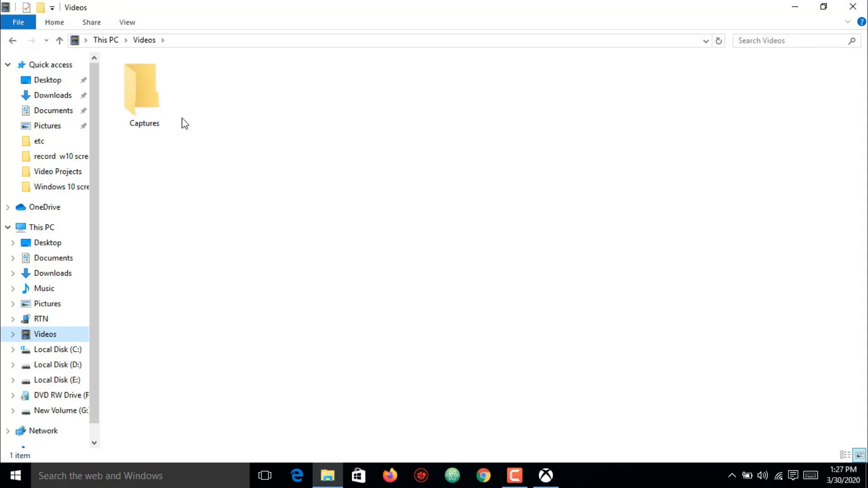
click(136, 100)
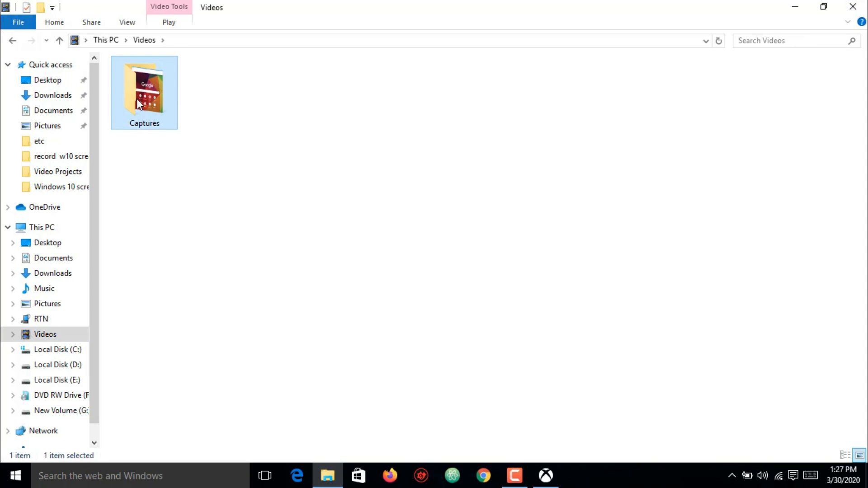
double_click(137, 99)
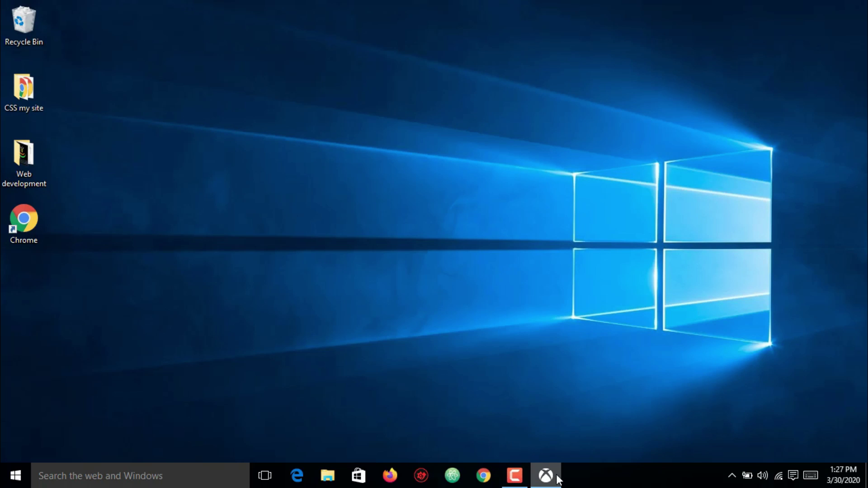
Step: Restore the minimized Xbox app from the taskbar, still showing error 0x40b
click(545, 475)
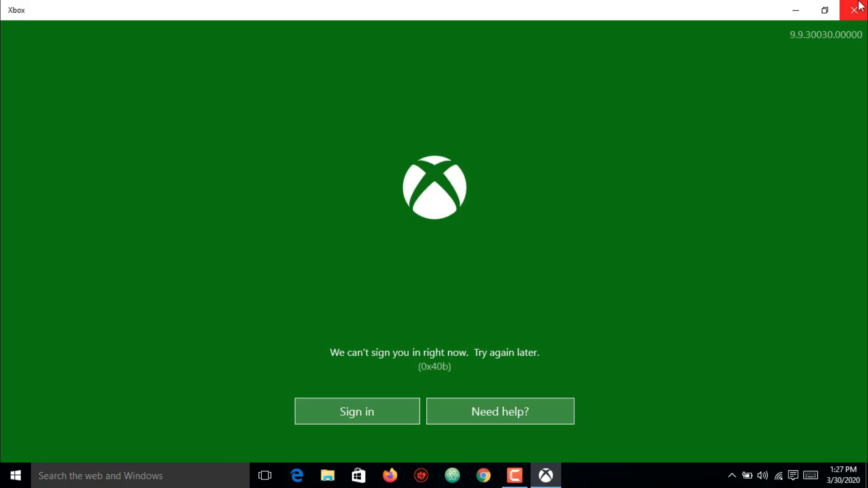